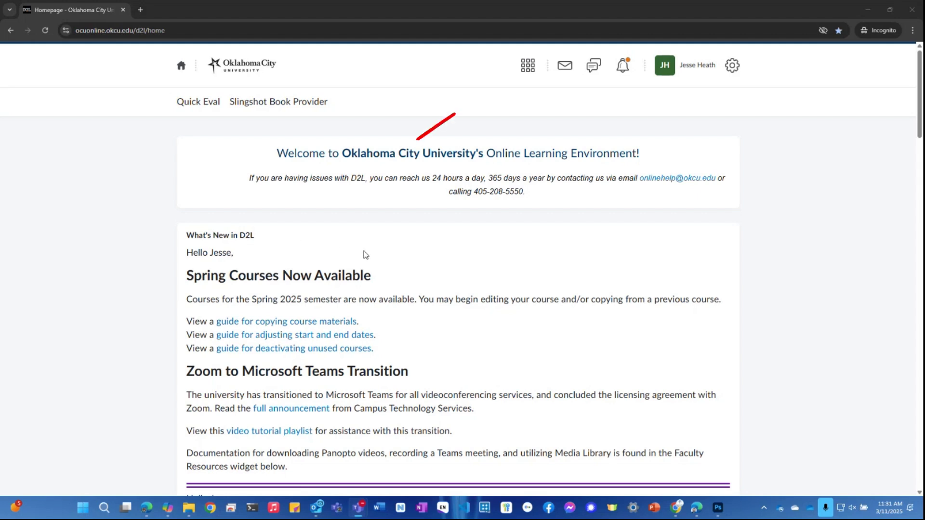
# Open the sandbox course from the course selector and go to Activities > Quizzes.
pyautogui.click(528, 71)
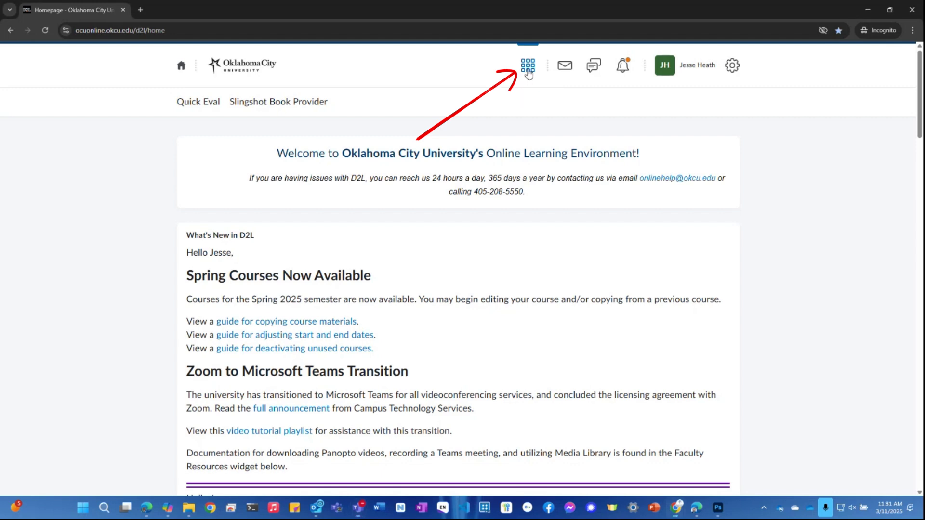
pyautogui.click(396, 135)
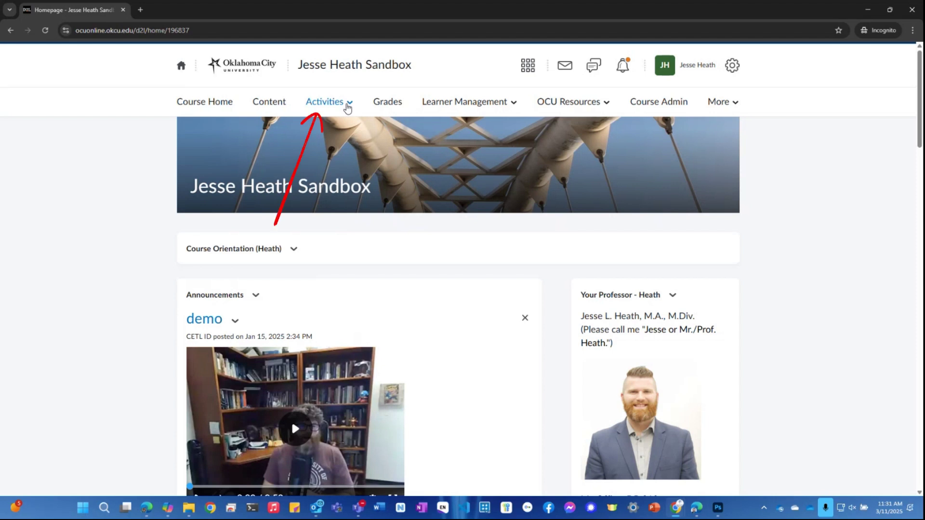
pyautogui.click(348, 107)
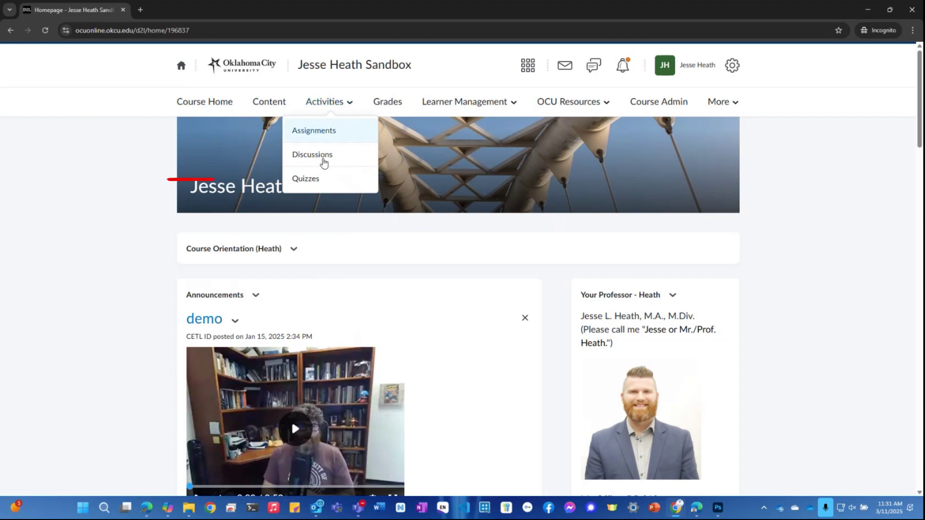
pyautogui.click(308, 182)
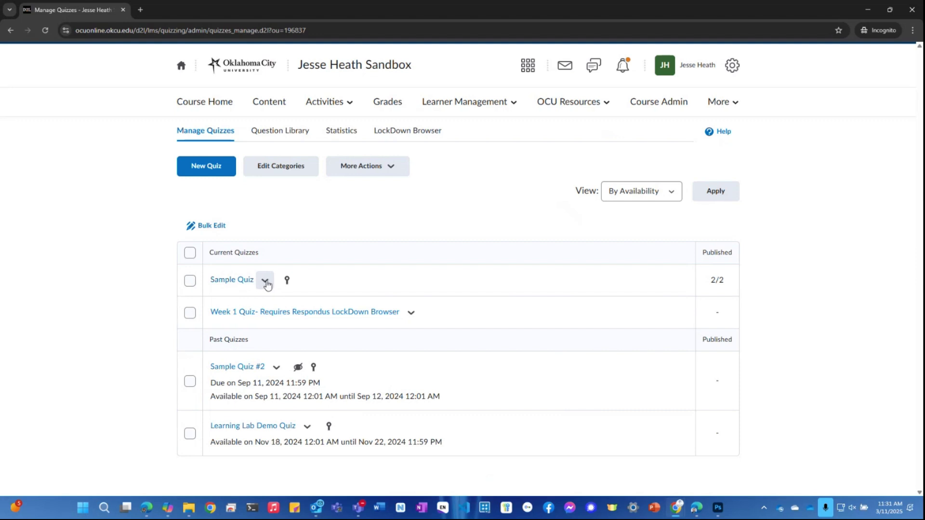
# Choose Grade from the Sample Quiz dropdown on Manage Quizzes.
pyautogui.click(265, 284)
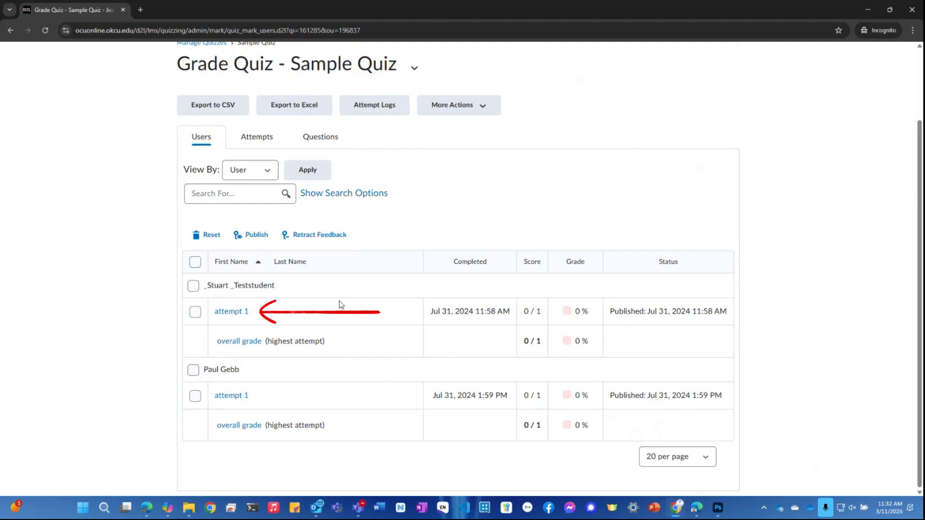
# Open the first student's attempt 1 and confirm Attempt 1 in the Attempt dropdown.
pyautogui.click(234, 312)
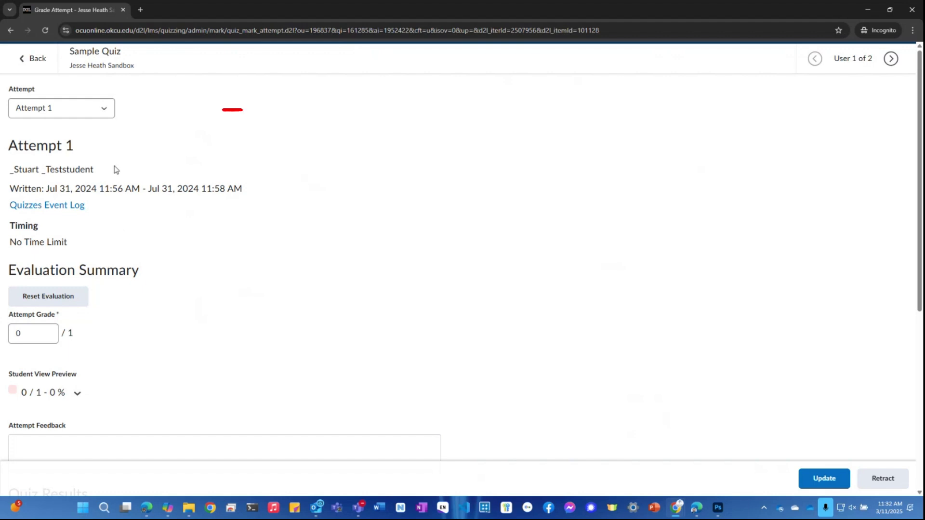
pyautogui.click(56, 110)
pyautogui.click(56, 110)
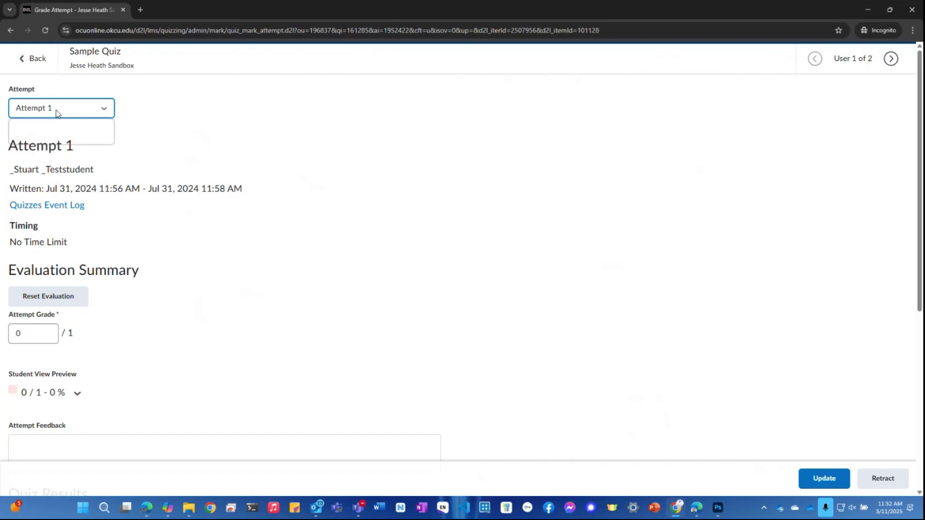
pyautogui.click(56, 110)
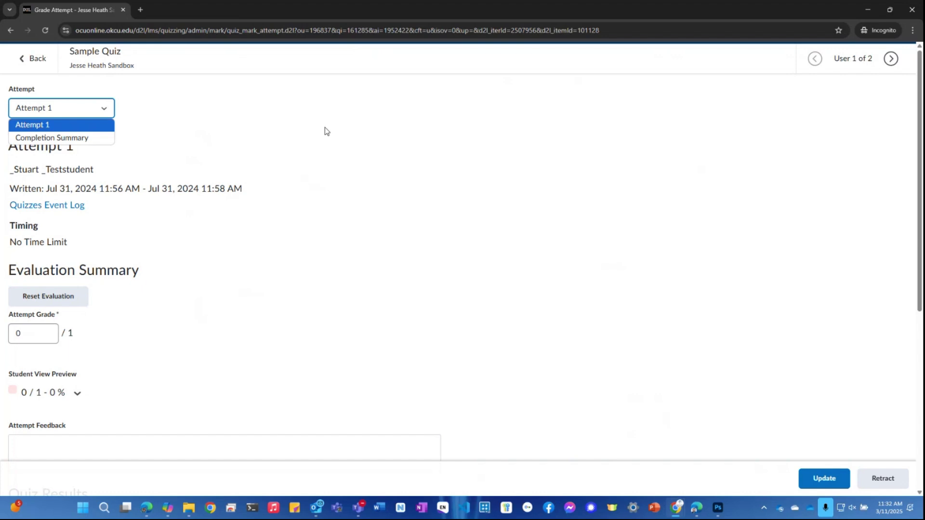
pyautogui.click(110, 177)
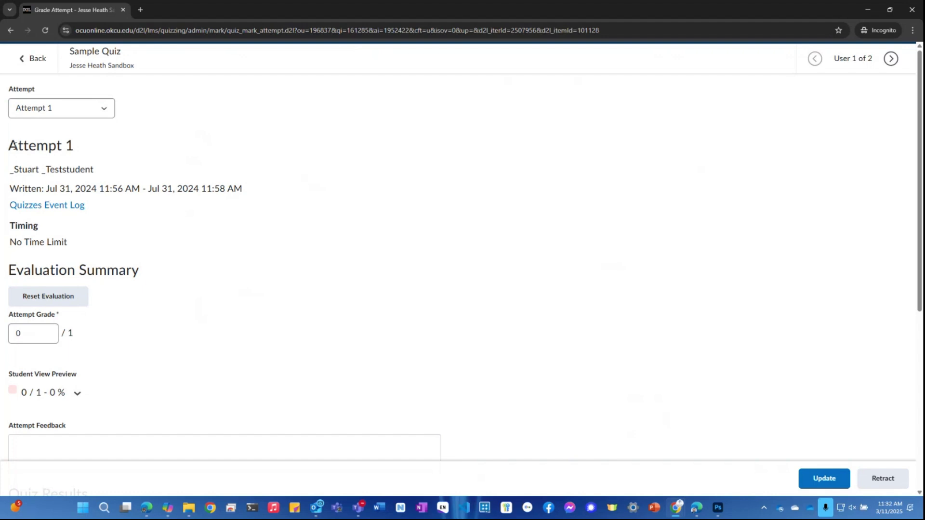
# Highlight the student's name and the 'User 1 of 2' count for emphasis.
pyautogui.moveTo(11, 173); pyautogui.dragTo(115, 173)
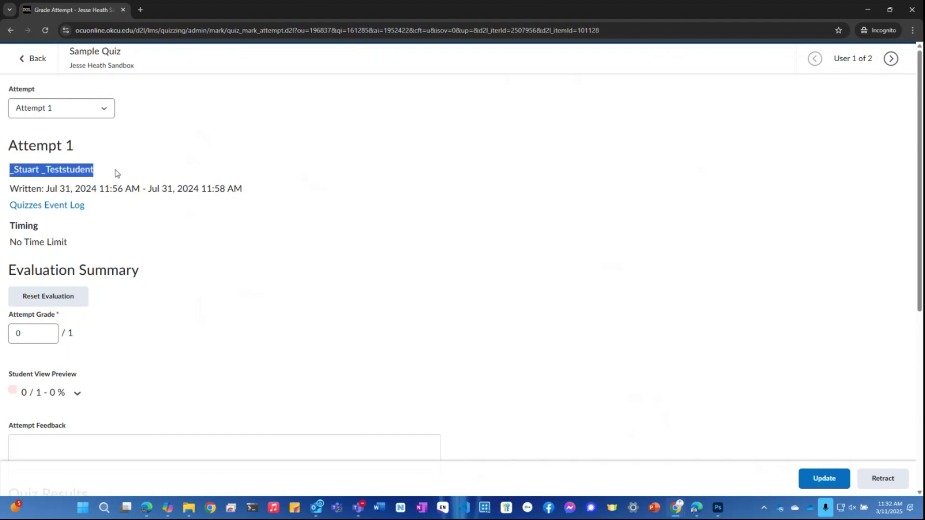
pyautogui.click(121, 170)
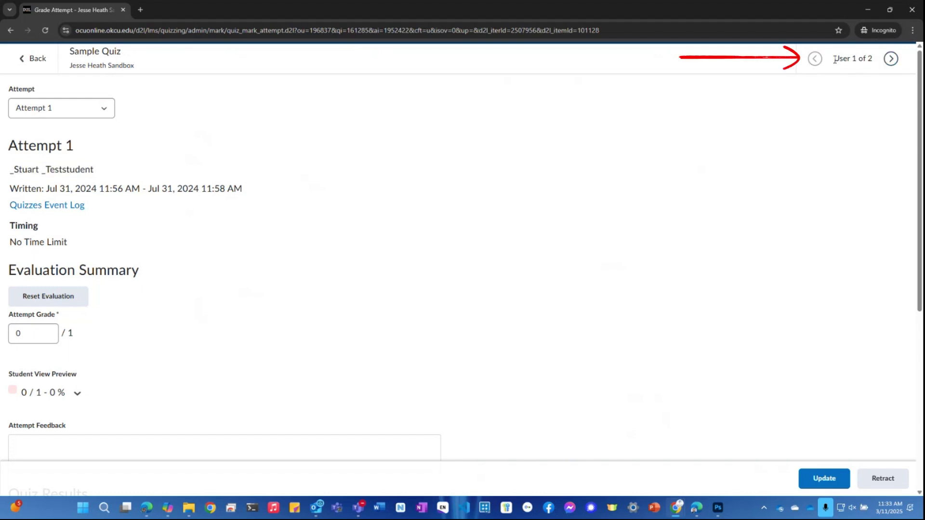
pyautogui.moveTo(834, 58)
pyautogui.mouseDown()
pyautogui.moveTo(868, 59)
pyautogui.moveTo(834, 58)
pyautogui.mouseUp()
pyautogui.click(868, 60)
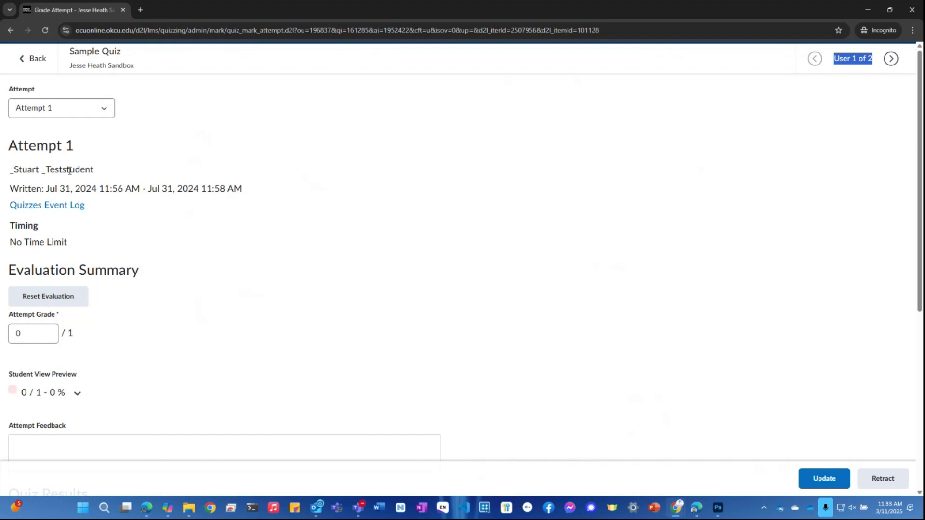
pyautogui.click(879, 96)
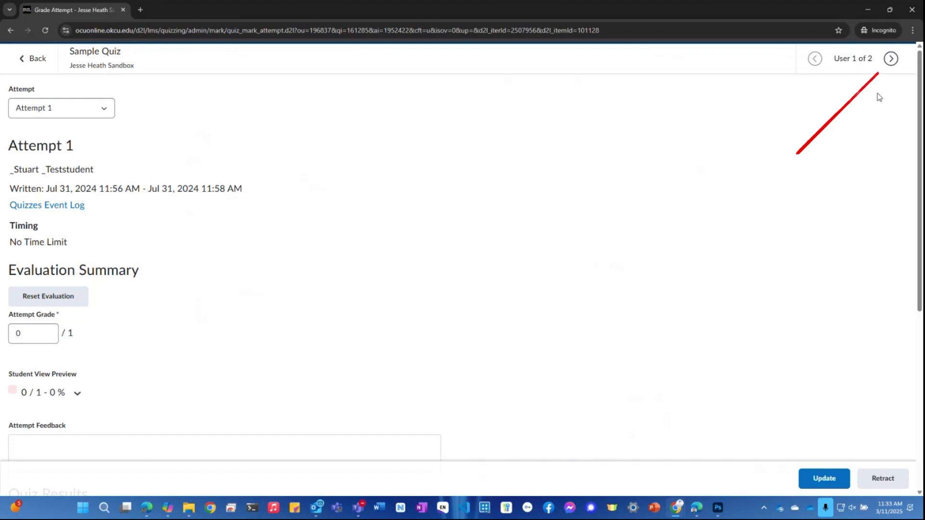
# View the next student's attempt, then return to User 1 of 2.
pyautogui.click(893, 64)
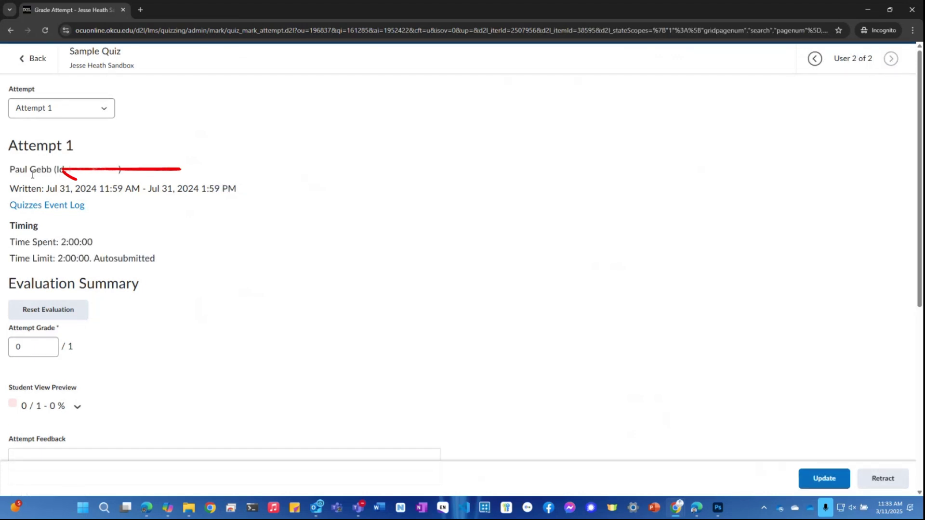
pyautogui.moveTo(10, 169); pyautogui.dragTo(71, 169)
pyautogui.click(70, 169)
pyautogui.click(817, 61)
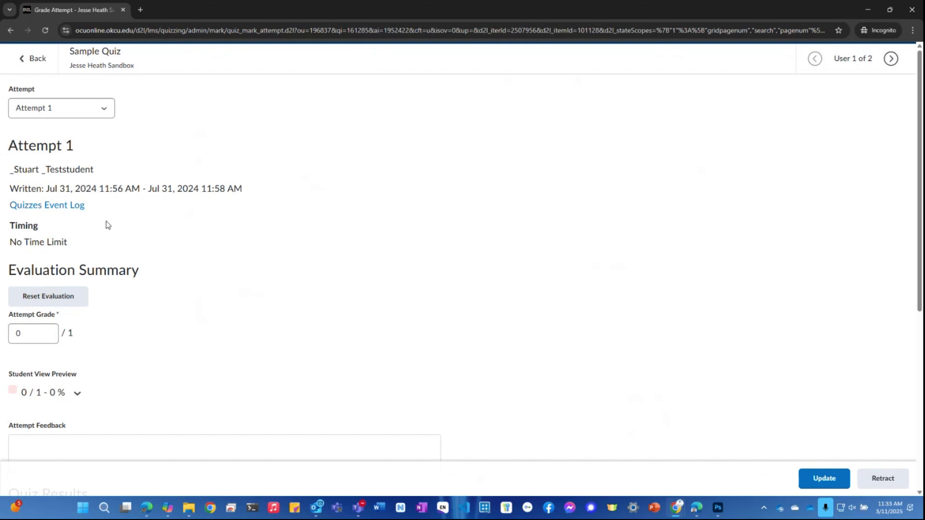
# Scroll down and expand the feedback box for question 1.
pyautogui.scroll(-4, 107, 225)
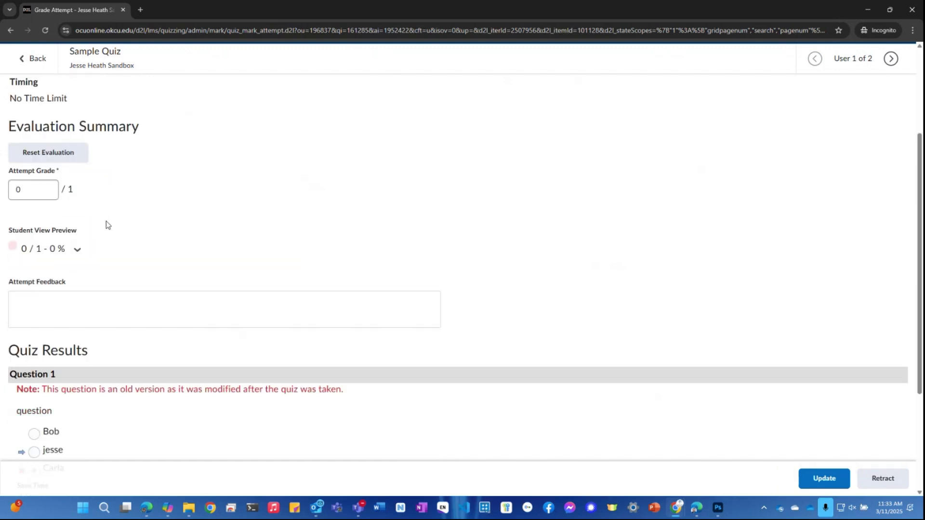
pyautogui.scroll(-1, 107, 225)
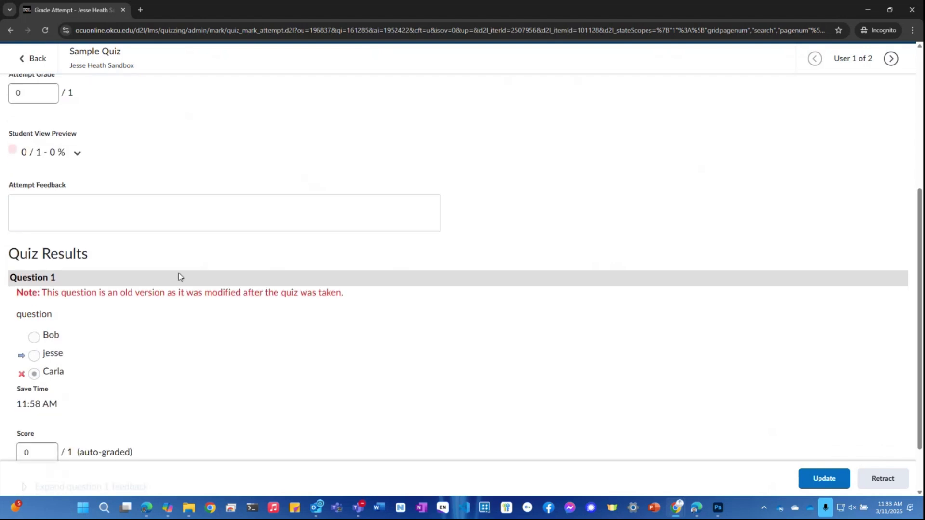
pyautogui.scroll(-1, 180, 279)
pyautogui.scroll(-1, 180, 278)
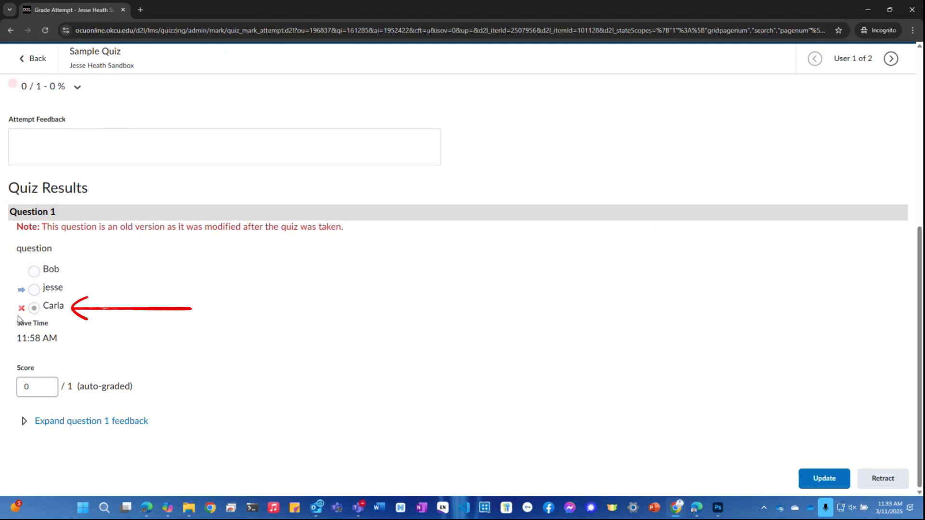
pyautogui.moveTo(21, 314)
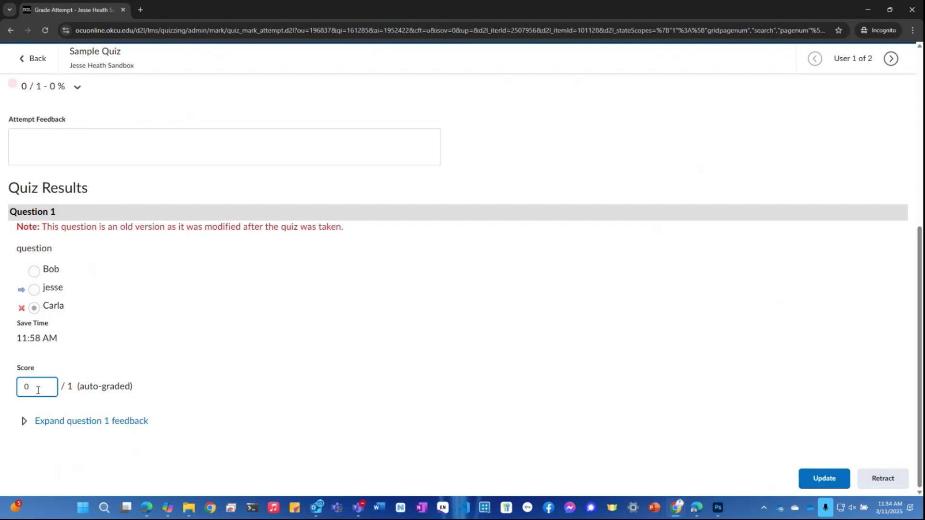
pyautogui.click(62, 426)
# Scroll through the attempt's evaluation summary, graded 0 / 1 with empty feedback.
pyautogui.scroll(-1, 98, 375)
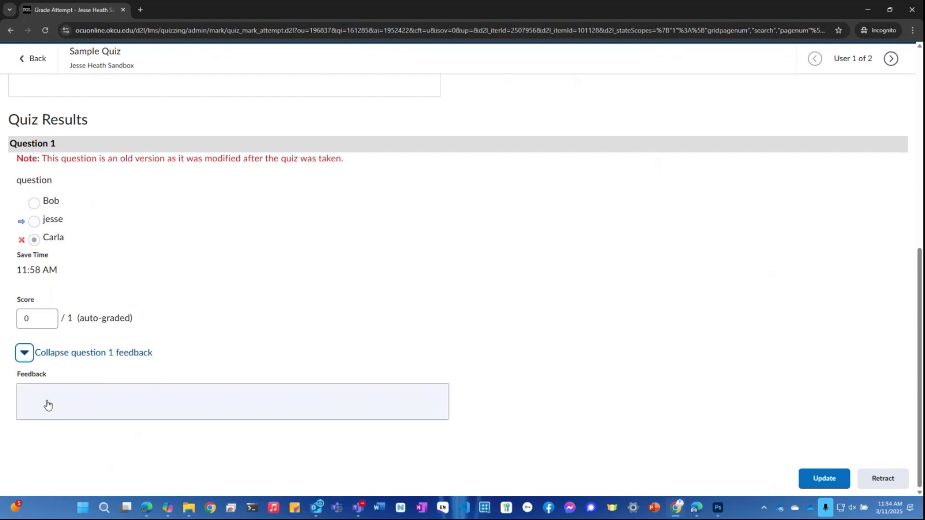
pyautogui.scroll(2, 48, 405)
pyautogui.scroll(2, 97, 190)
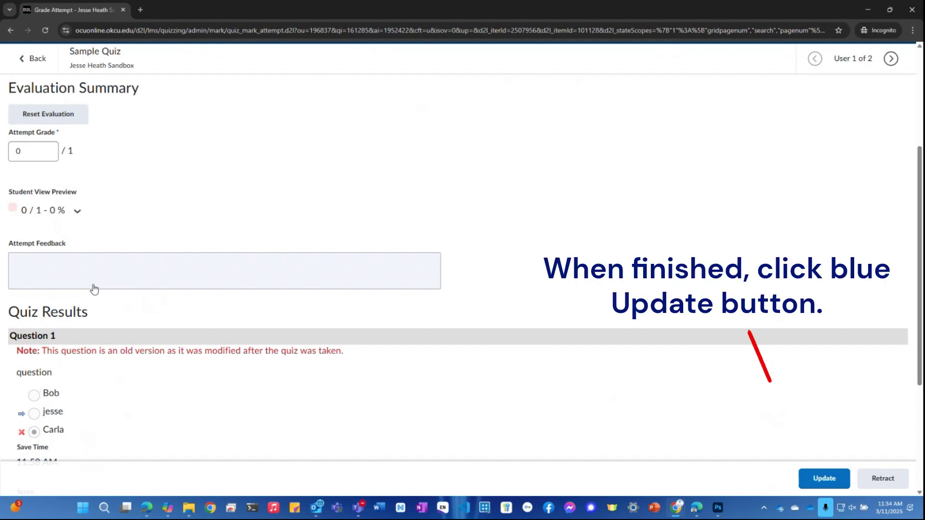
pyautogui.scroll(-4, 90, 289)
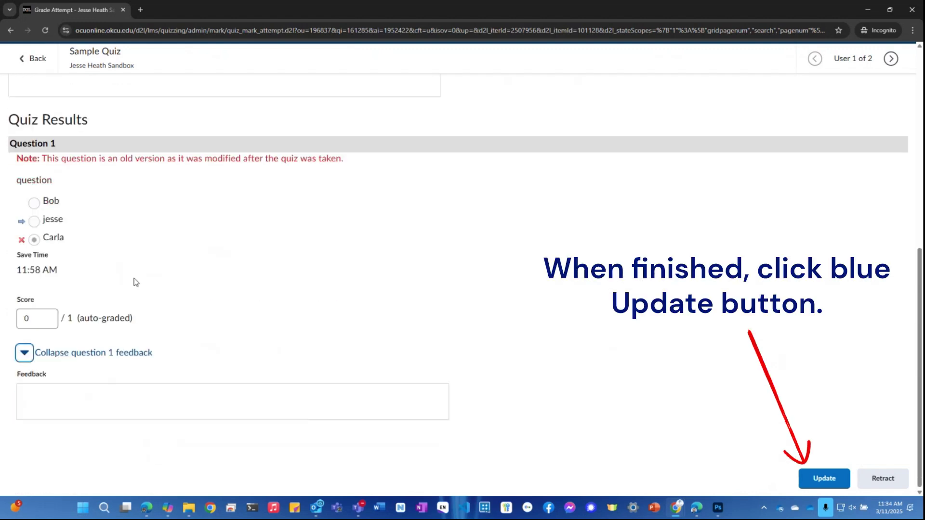
pyautogui.scroll(2, 101, 258)
pyautogui.scroll(5, 102, 260)
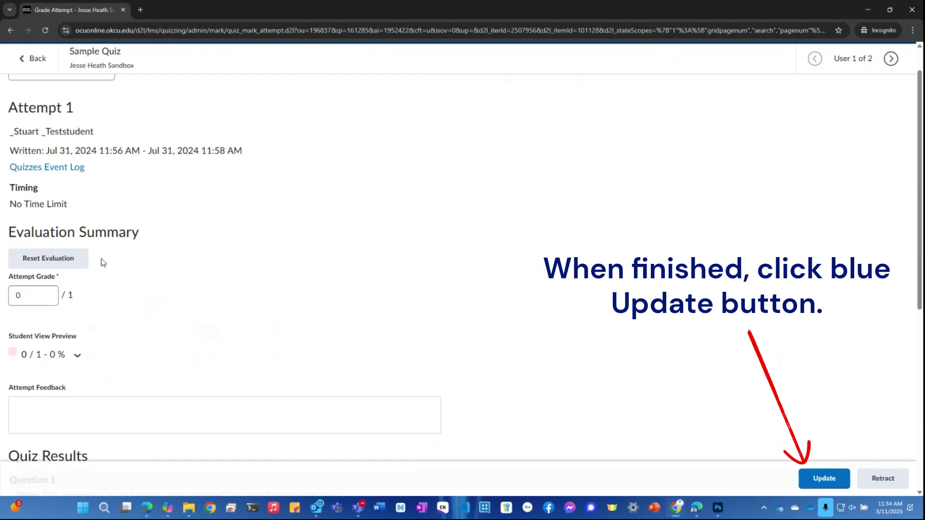
pyautogui.scroll(1, 101, 262)
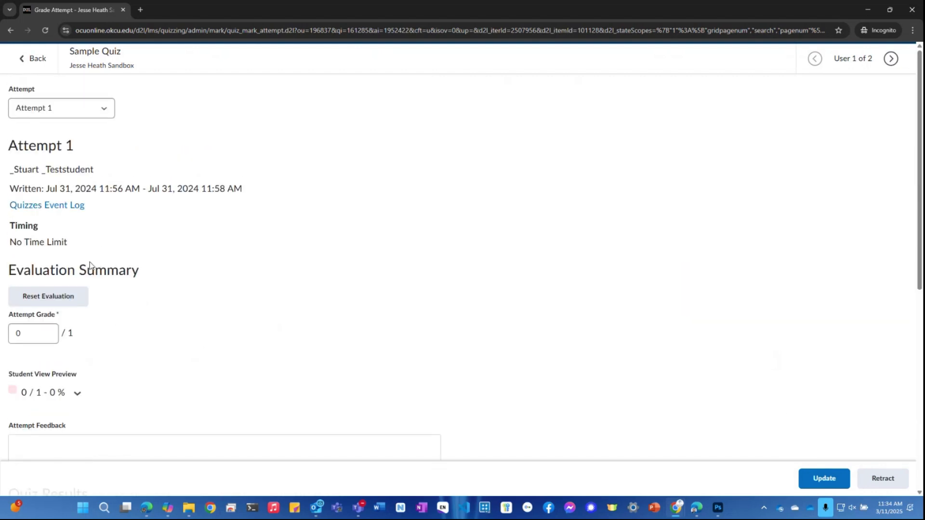
# Return to the Manage Quizzes list and open the Sample Quiz actions menu.
pyautogui.click(42, 59)
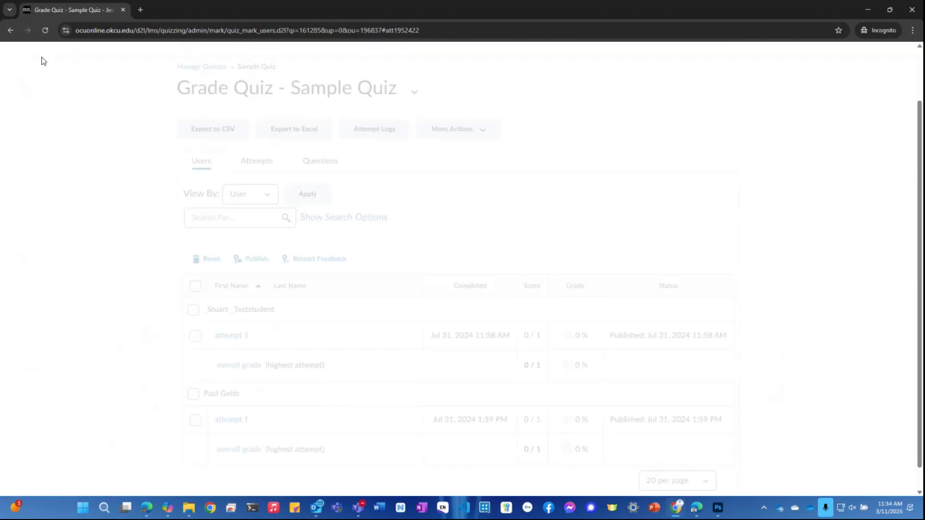
pyautogui.scroll(1, 93, 296)
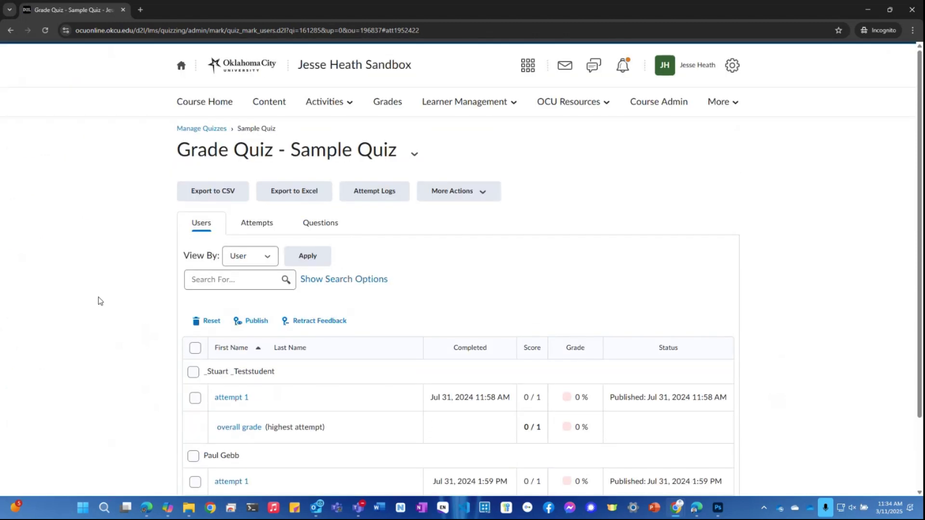
pyautogui.click(198, 129)
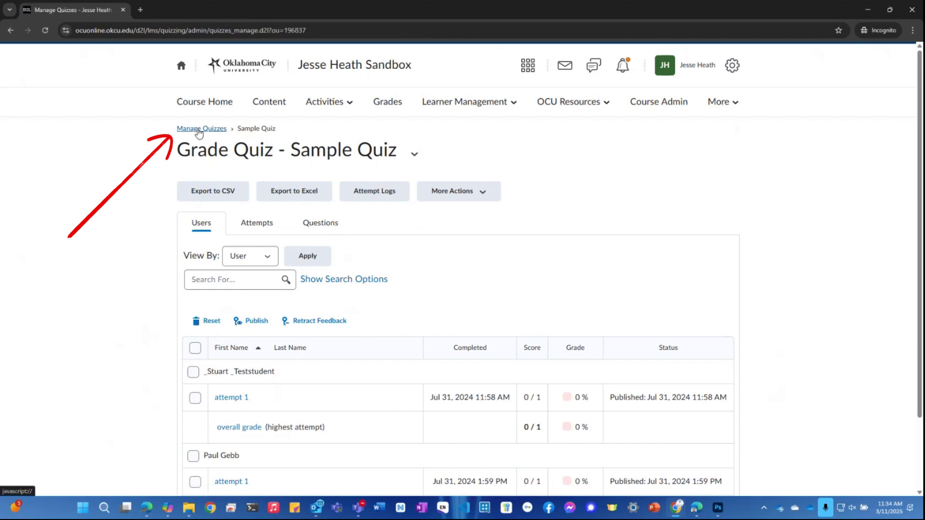
pyautogui.click(339, 107)
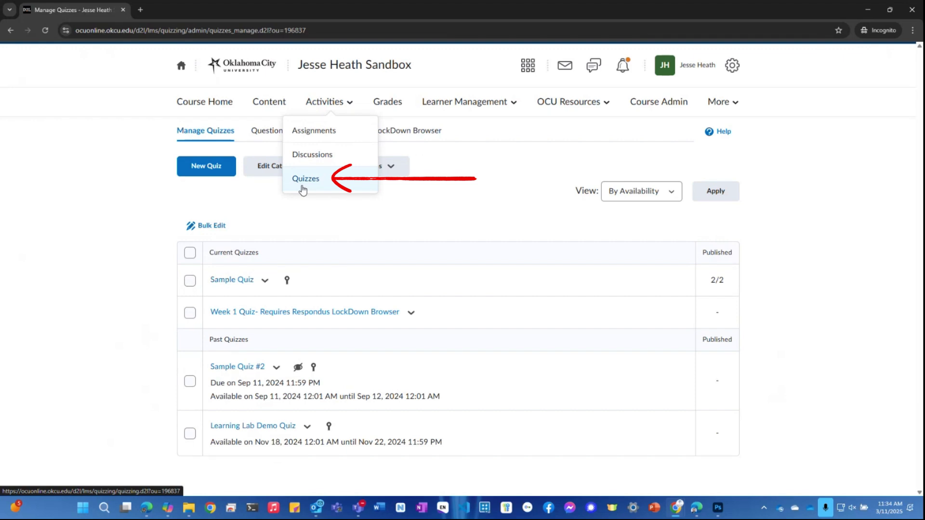
pyautogui.click(303, 188)
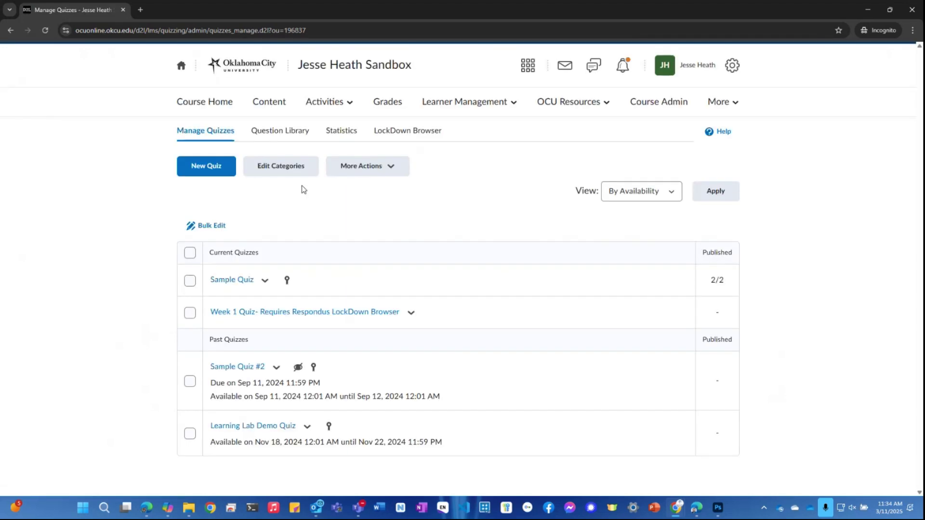
pyautogui.click(265, 283)
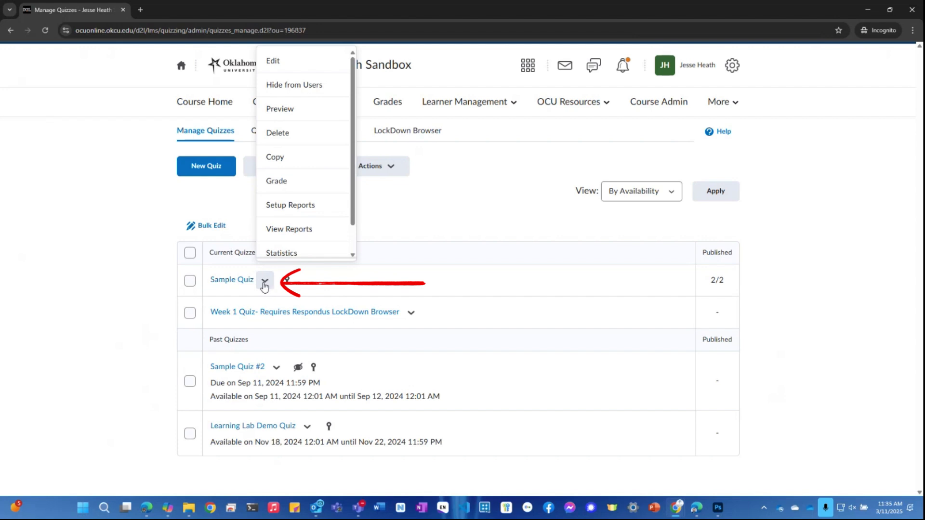
# Edit Sample Quiz and expand its Evaluation & Feedback settings.
pyautogui.click(281, 67)
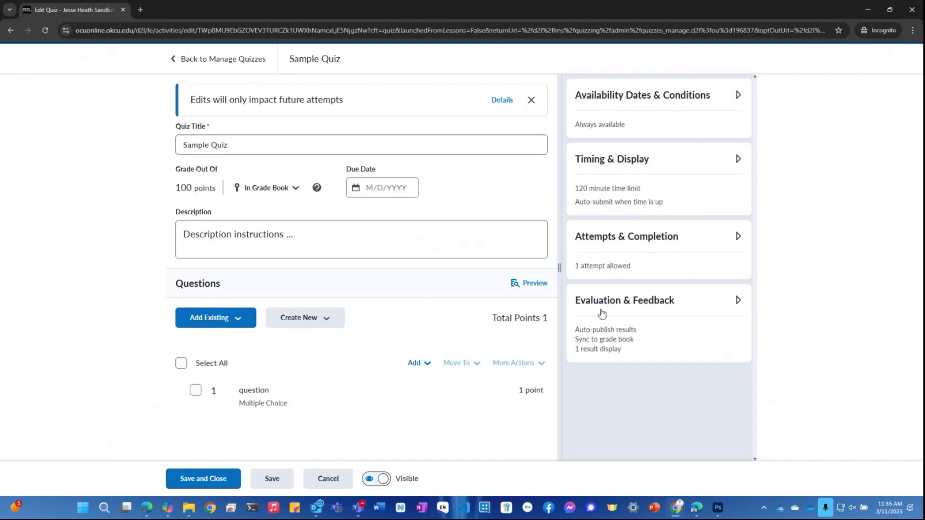
pyautogui.click(736, 303)
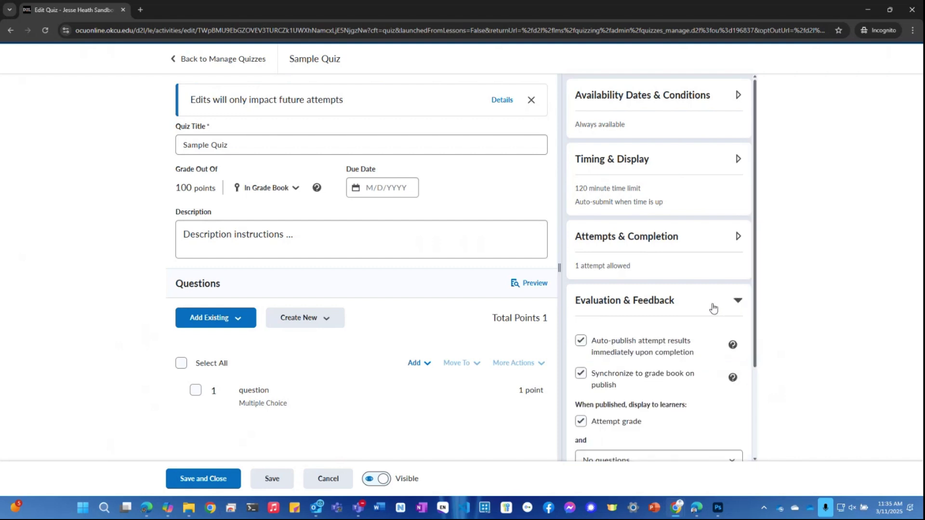
pyautogui.scroll(-2, 713, 307)
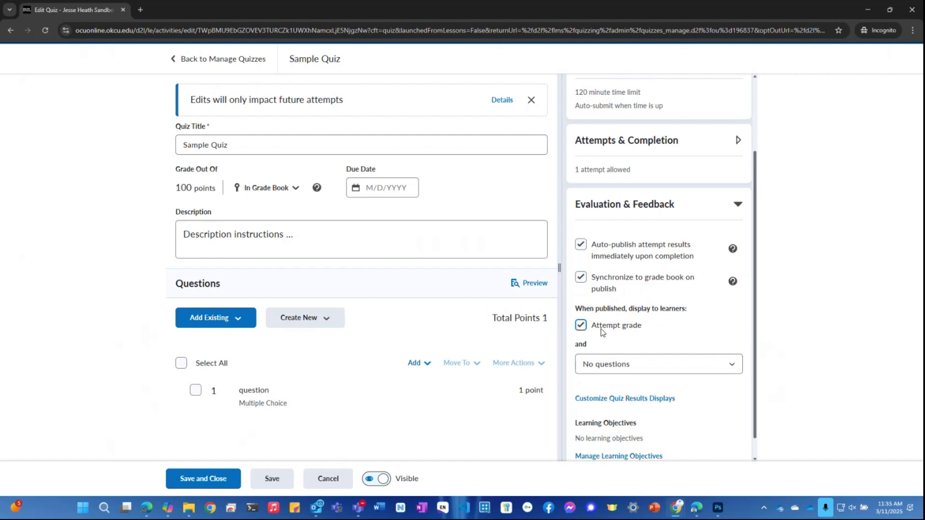
# Change the learner question view from 'No questions' to 'All questions, without correct answers'.
pyautogui.click(625, 370)
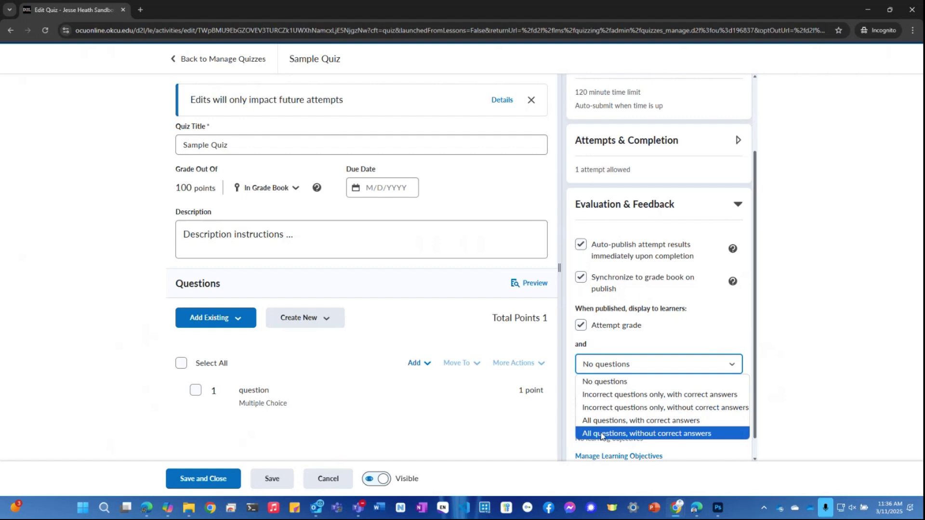
pyautogui.click(616, 435)
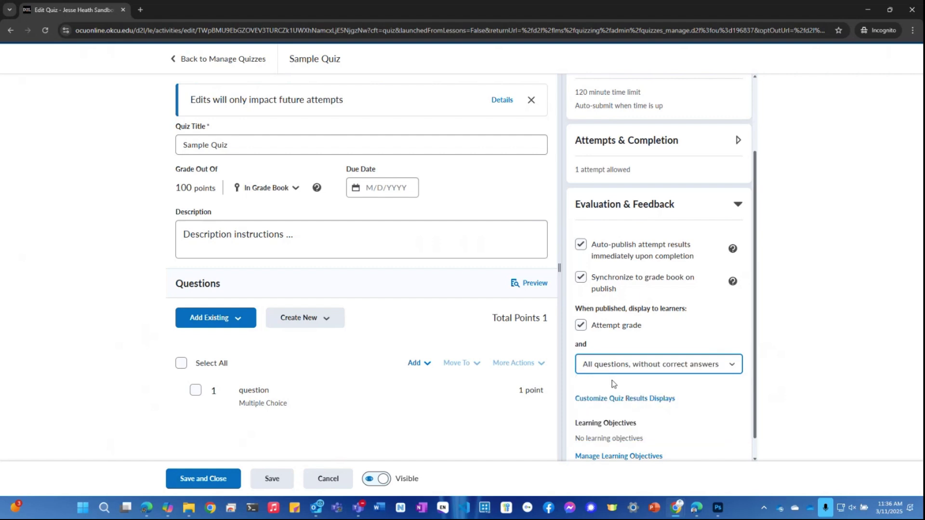
pyautogui.scroll(-1, 612, 380)
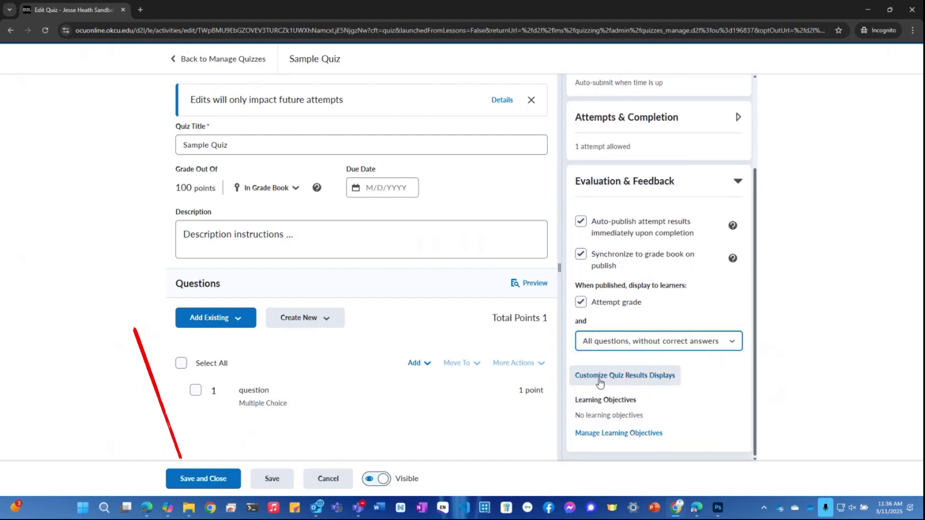
# Save and close the Sample Quiz edit page.
pyautogui.click(200, 487)
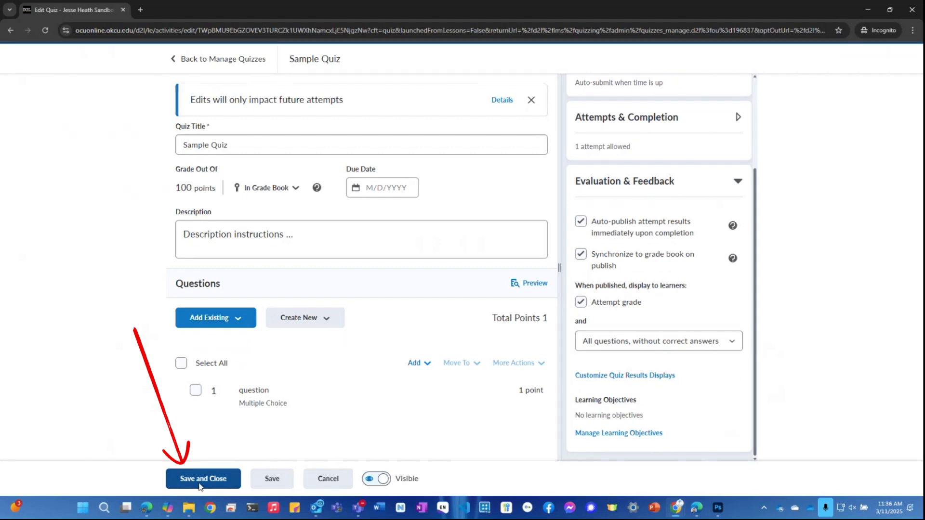